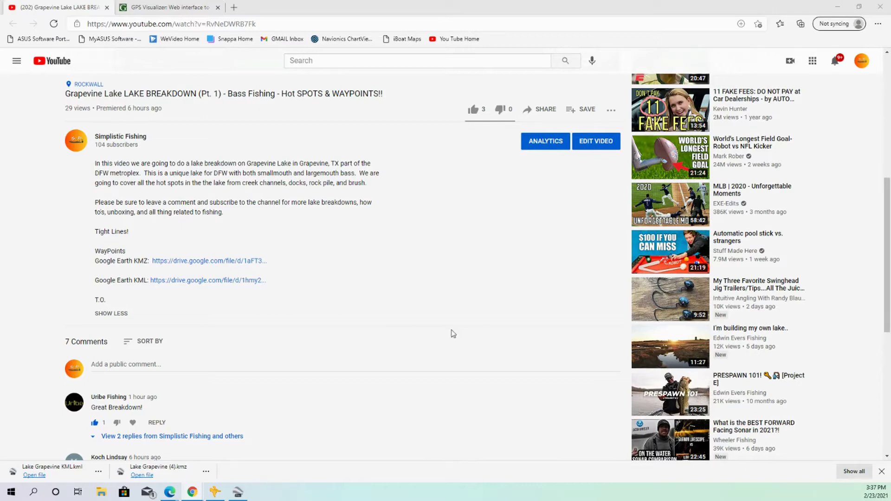
Open the Google Earth KMZ waypoint link in the YouTube video description.
{"action": "scroll", "coordinate": [417, 335], "scroll_direction": "up", "scroll_amount": 6}
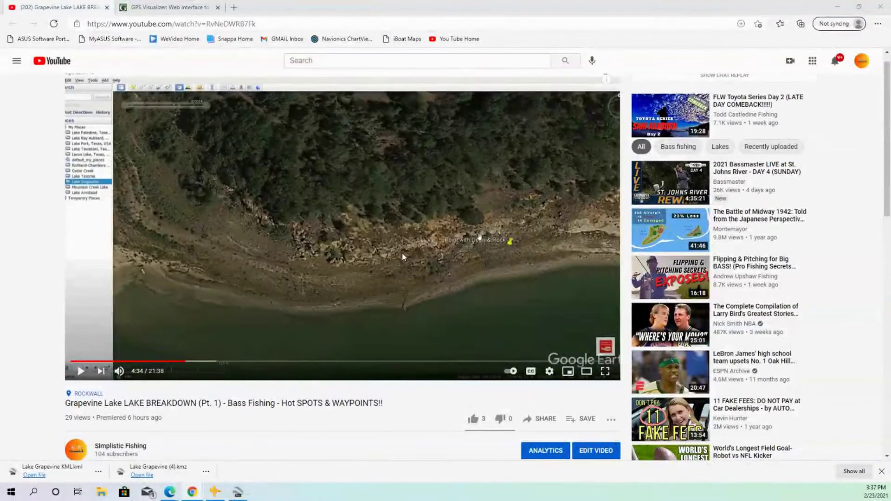
{"action": "scroll", "coordinate": [408, 288], "scroll_direction": "down", "scroll_amount": 4}
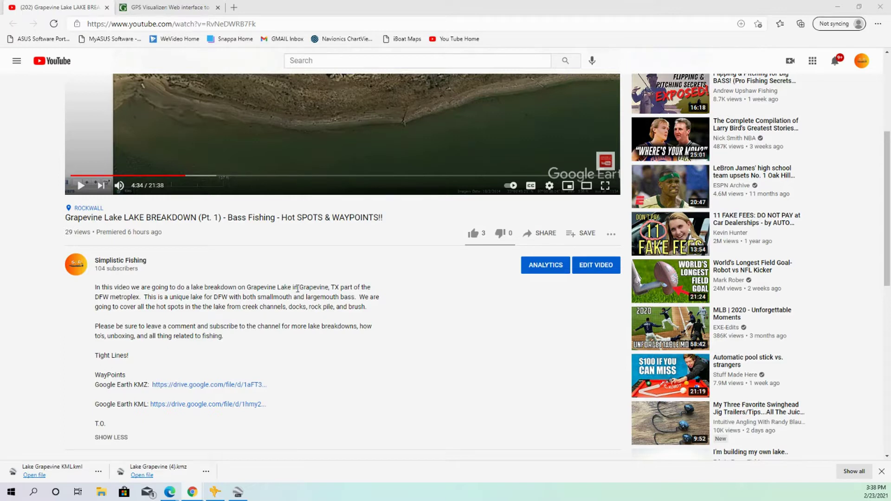
{"action": "left_click", "coordinate": [207, 385]}
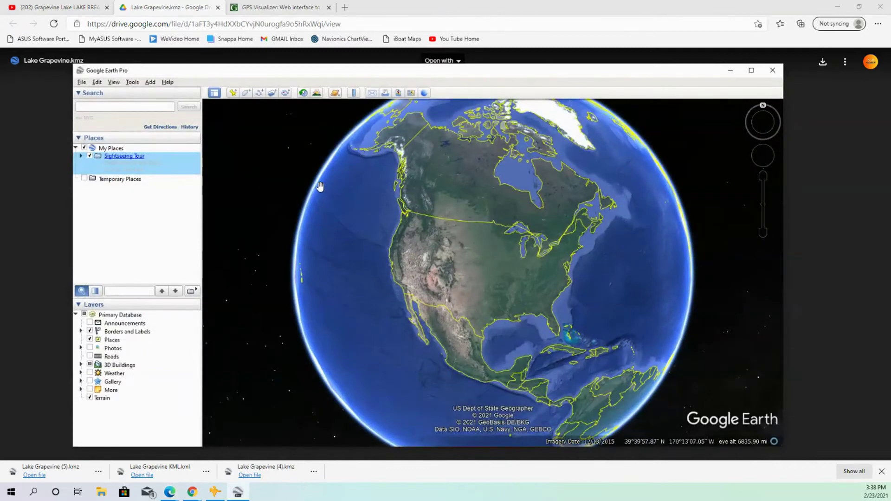
Open Lake Grapevine.kmz from the Downloads folder in Google Earth Pro.
{"action": "left_click", "coordinate": [81, 82]}
{"action": "left_click", "coordinate": [85, 93]}
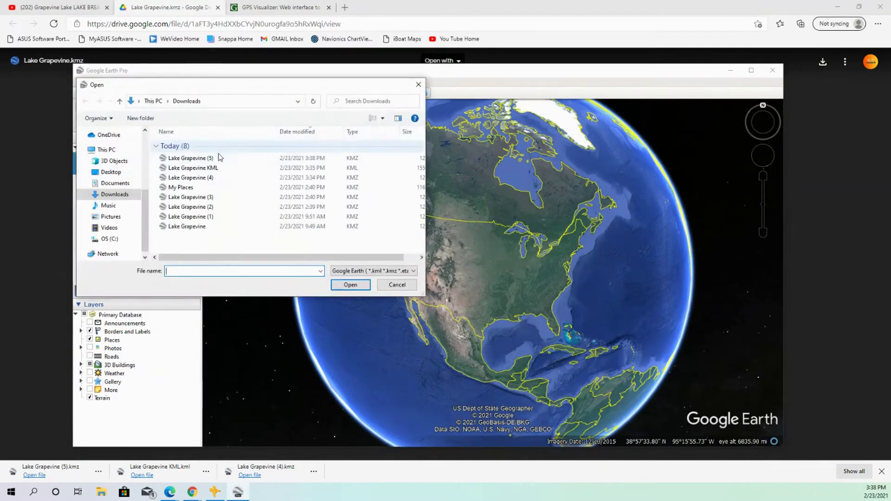
{"action": "left_click", "coordinate": [200, 227]}
{"action": "left_click", "coordinate": [345, 285]}
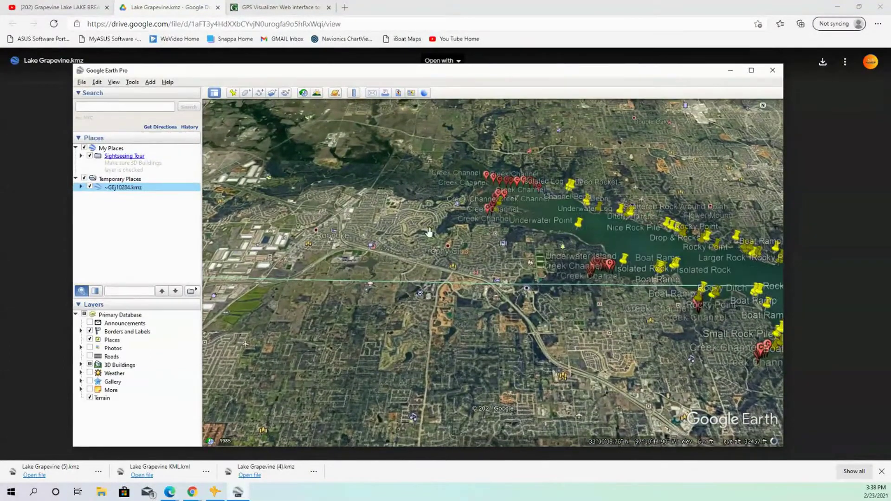
Expand the Lake Grapevine kmz and its placemark folder in Temporary Places.
{"action": "left_click", "coordinate": [81, 187]}
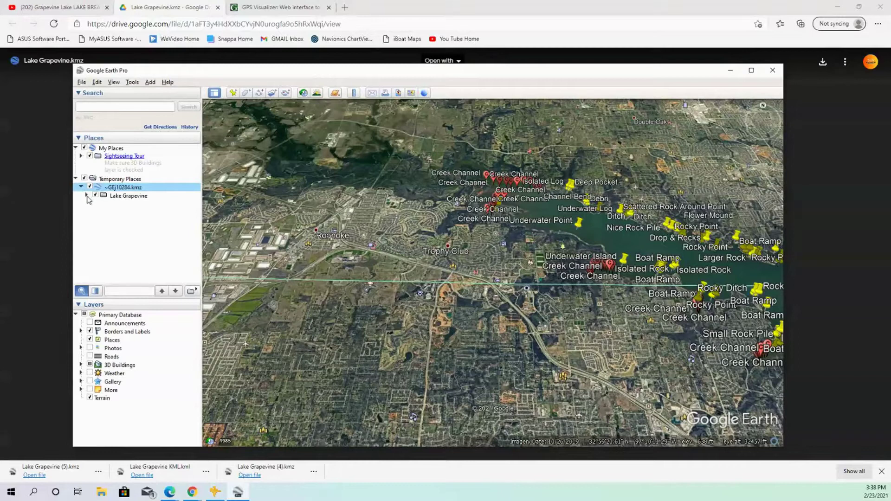
{"action": "left_click", "coordinate": [87, 195]}
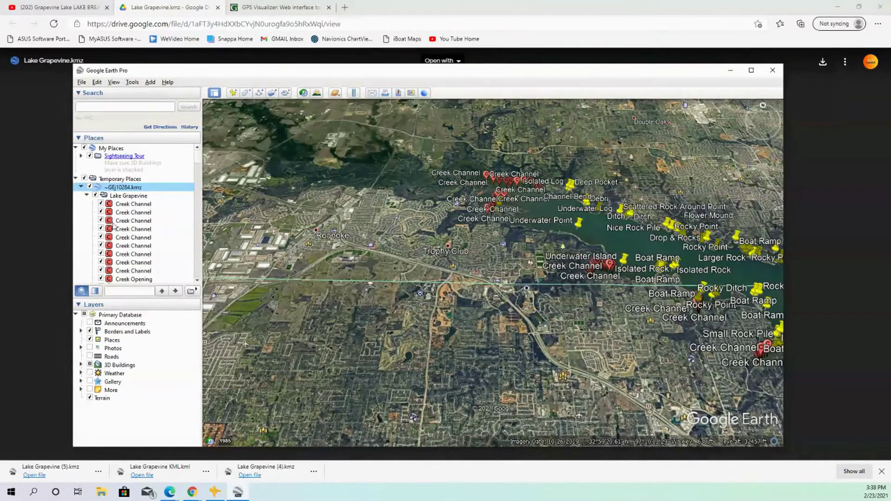
{"action": "scroll", "coordinate": [126, 239], "scroll_direction": "down", "scroll_amount": 5}
{"action": "scroll", "coordinate": [126, 240], "scroll_direction": "down", "scroll_amount": 4}
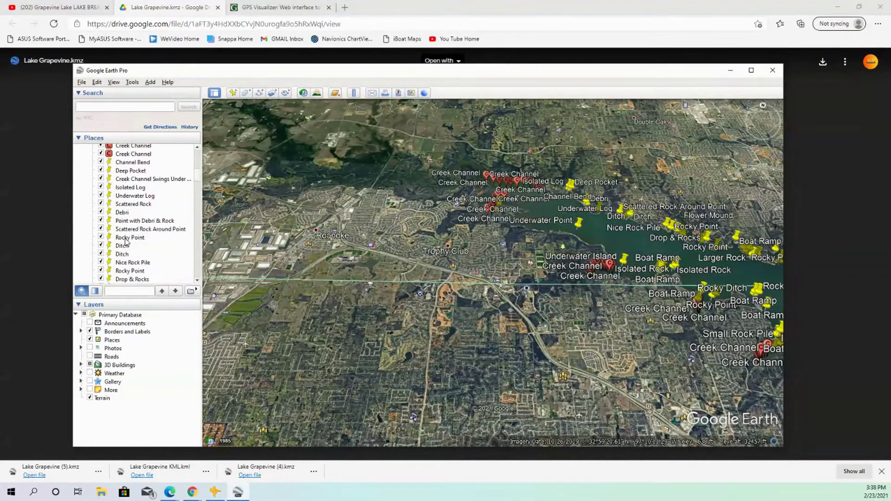
{"action": "scroll", "coordinate": [126, 240], "scroll_direction": "up", "scroll_amount": 2}
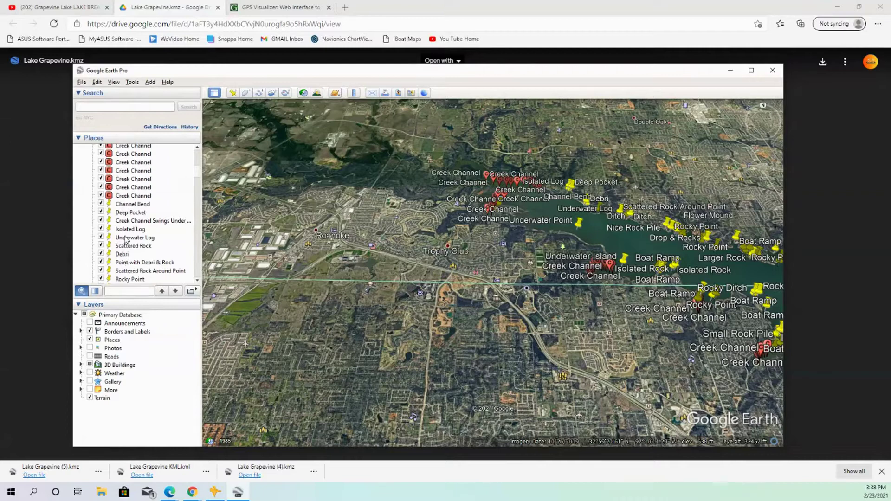
Fly to a Creek Channel placemark, then quit Google Earth, discarding temporary places.
{"action": "left_click", "coordinate": [133, 180]}
{"action": "double_click", "coordinate": [133, 183]}
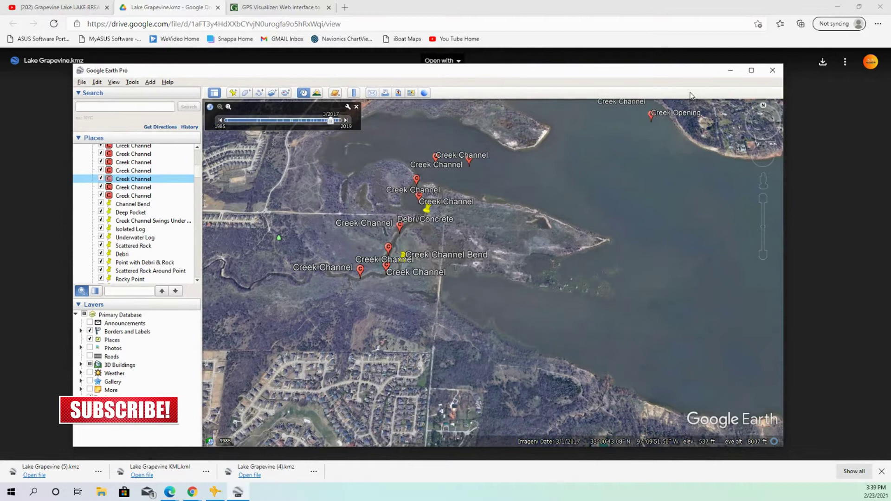
{"action": "left_click", "coordinate": [774, 71]}
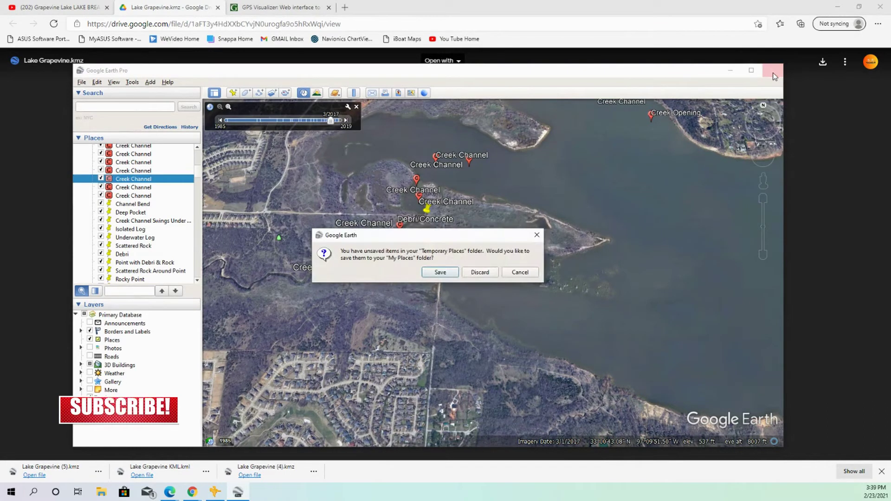
{"action": "left_click", "coordinate": [480, 273]}
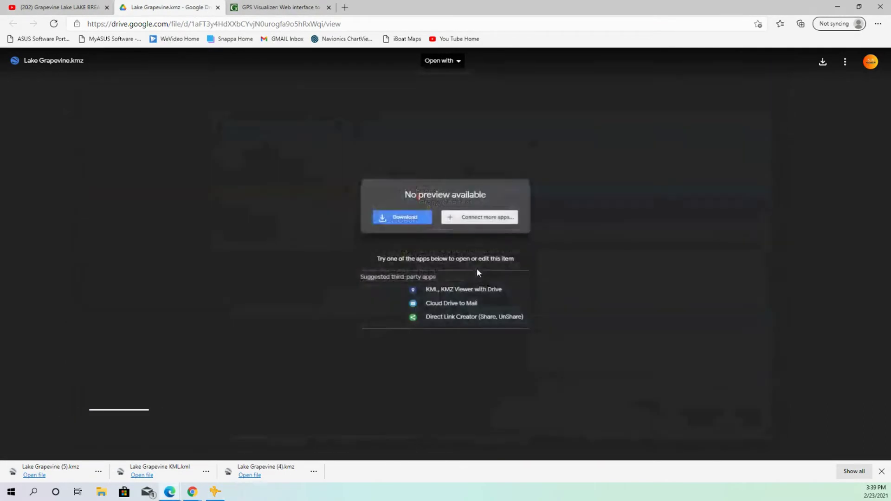
Download Lake Grapevine KML.kml from the video description's Google Drive link.
{"action": "left_click", "coordinate": [218, 7]}
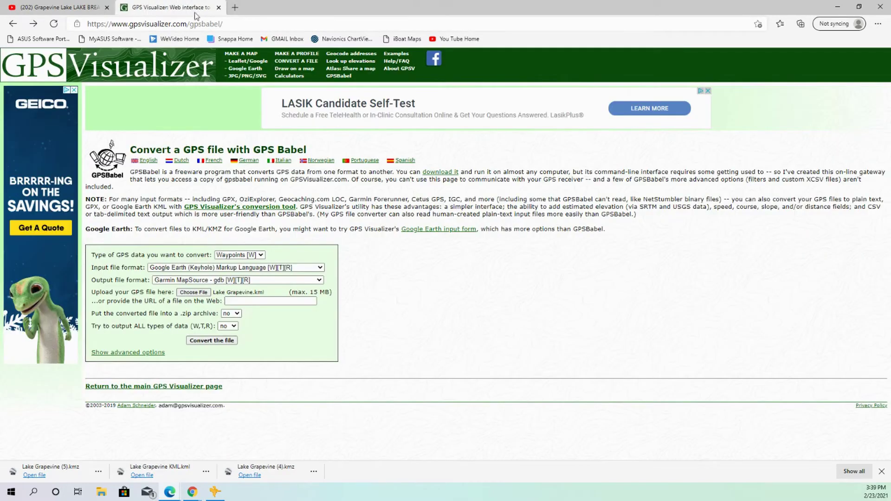
{"action": "left_click", "coordinate": [69, 8]}
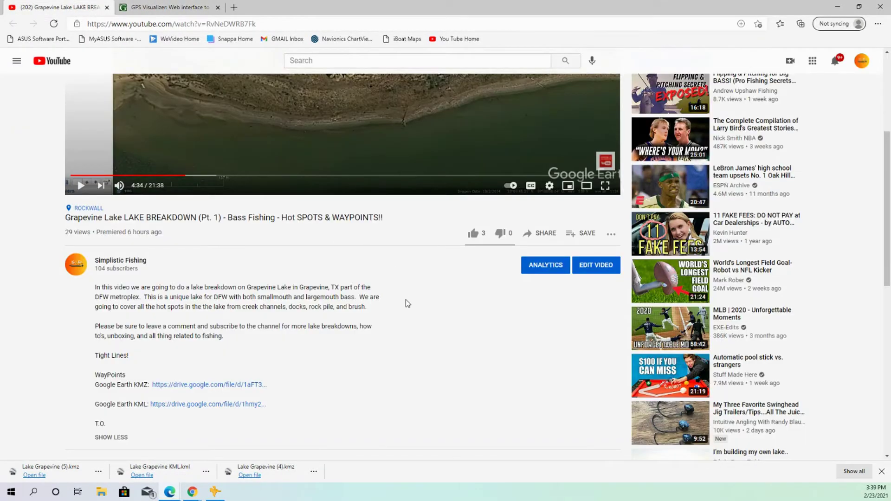
{"action": "scroll", "coordinate": [405, 299], "scroll_direction": "down", "scroll_amount": 1}
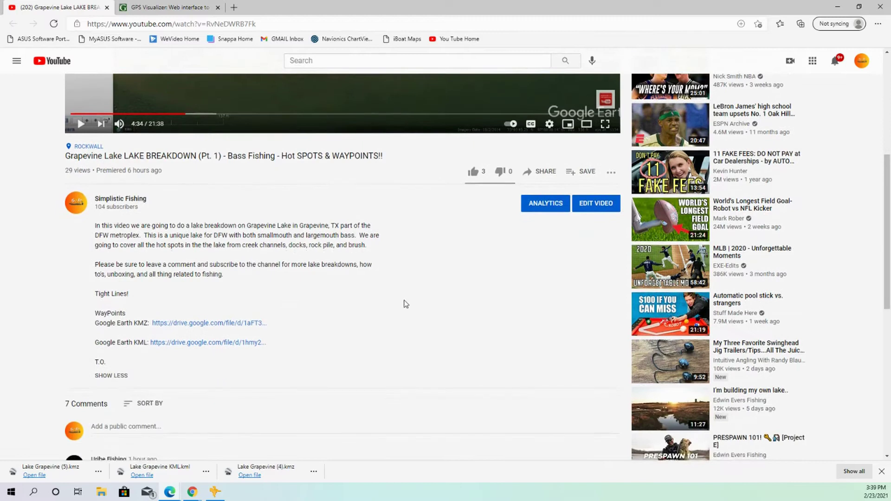
{"action": "left_click", "coordinate": [171, 344]}
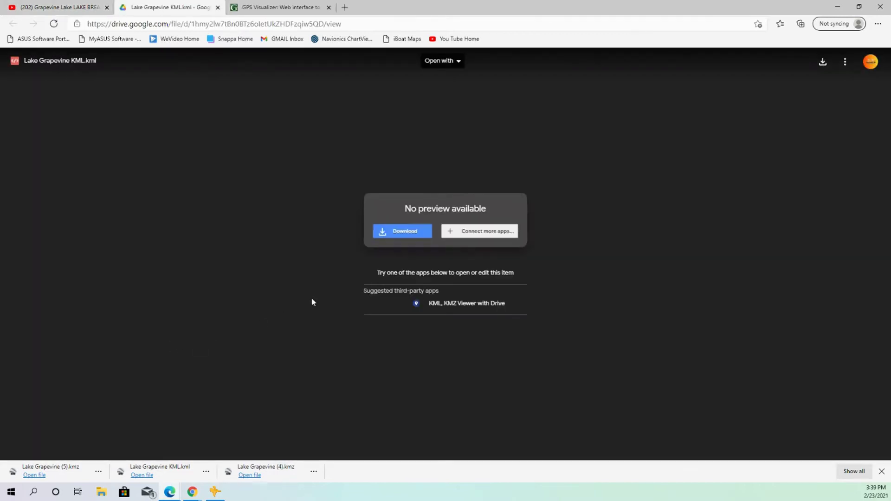
{"action": "left_click", "coordinate": [399, 232]}
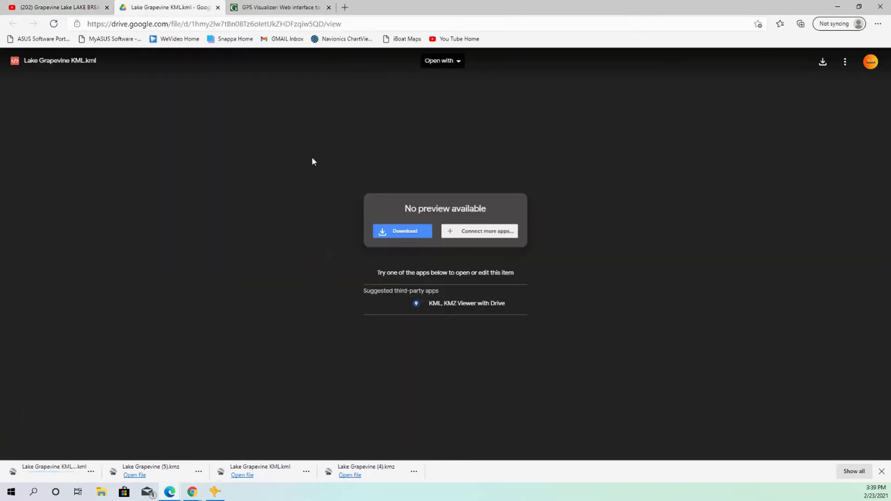
{"action": "left_click", "coordinate": [262, 8]}
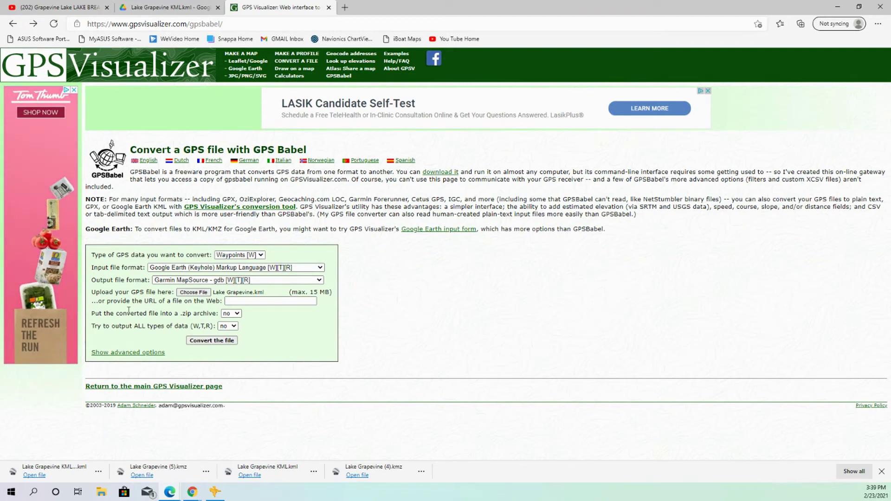
Upload Lake Grapevine KML (1).kml from Downloads and convert it to Garmin MapSource gdb.
{"action": "left_click", "coordinate": [195, 293]}
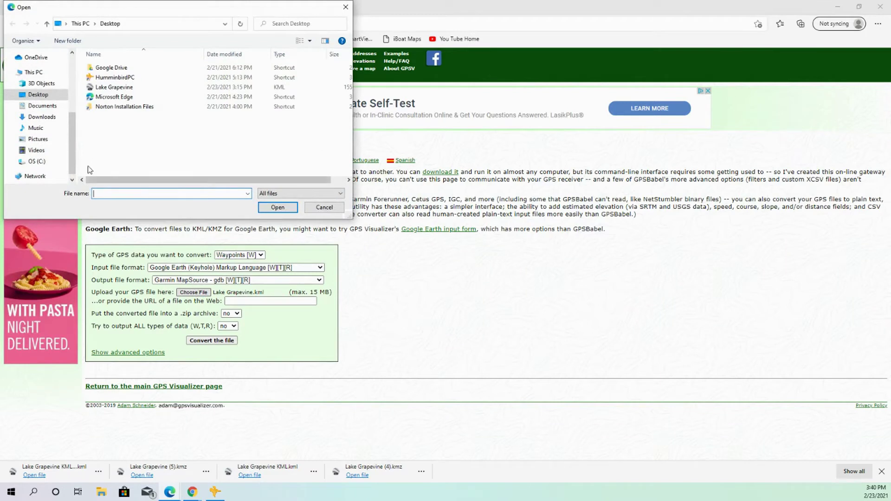
{"action": "left_click", "coordinate": [50, 117]}
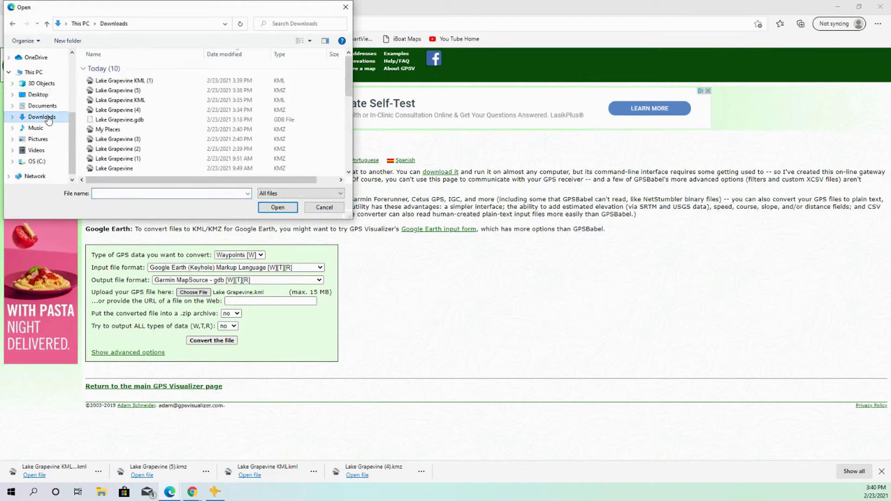
{"action": "left_click", "coordinate": [123, 82]}
{"action": "left_click", "coordinate": [278, 207]}
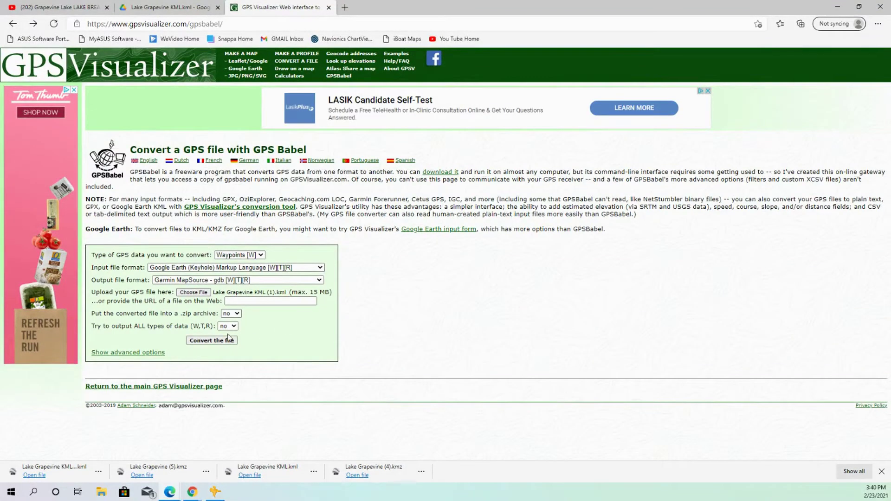
{"action": "left_click", "coordinate": [212, 341]}
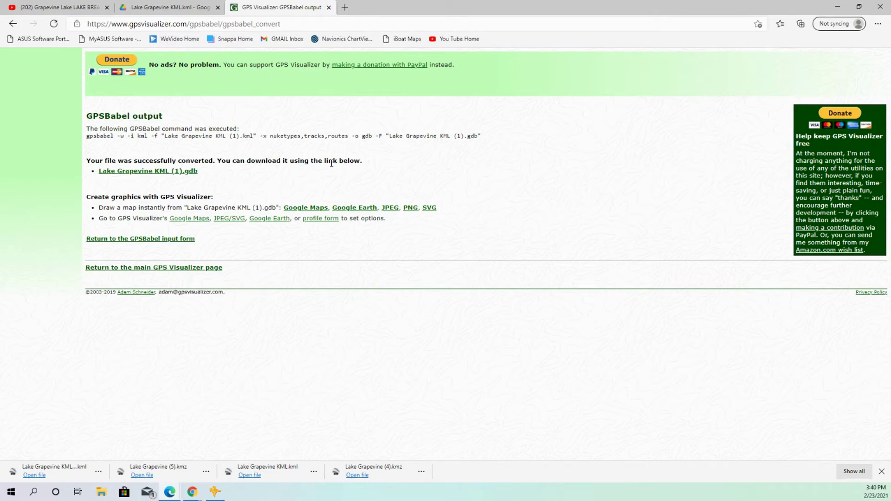
Download the converted Lake Grapevine KML (1).gdb file.
{"action": "left_click", "coordinate": [133, 175]}
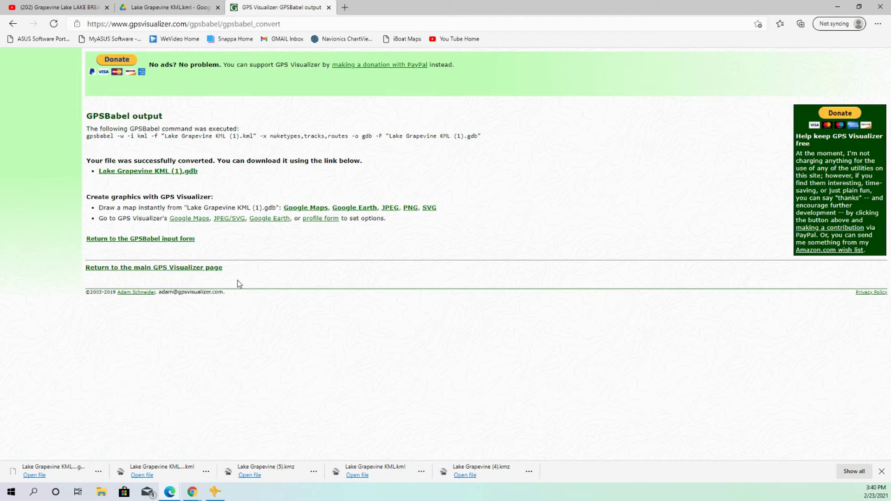
Open Lake Grapevine.gdb from Downloads as a Garmin file and save a GPX copy.
{"action": "left_click", "coordinate": [82, 474]}
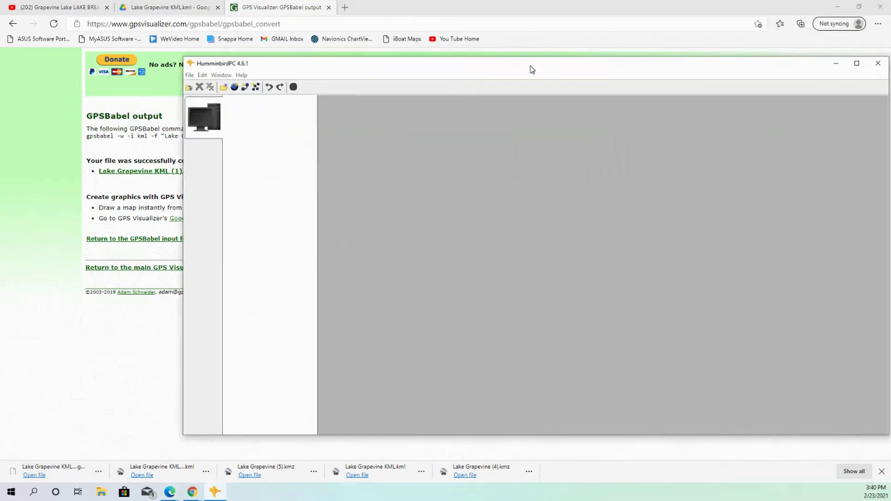
{"action": "left_click_drag", "start_coordinate": [531, 70], "coordinate": [430, 64]}
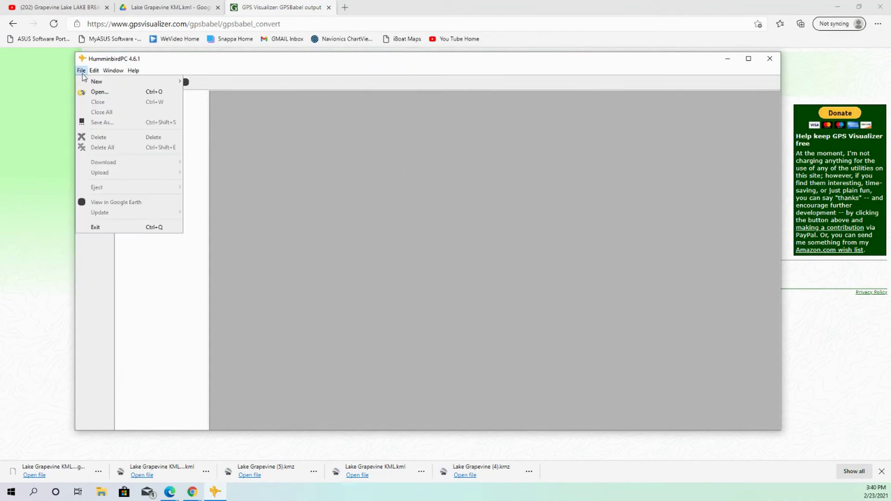
{"action": "left_click", "coordinate": [95, 91]}
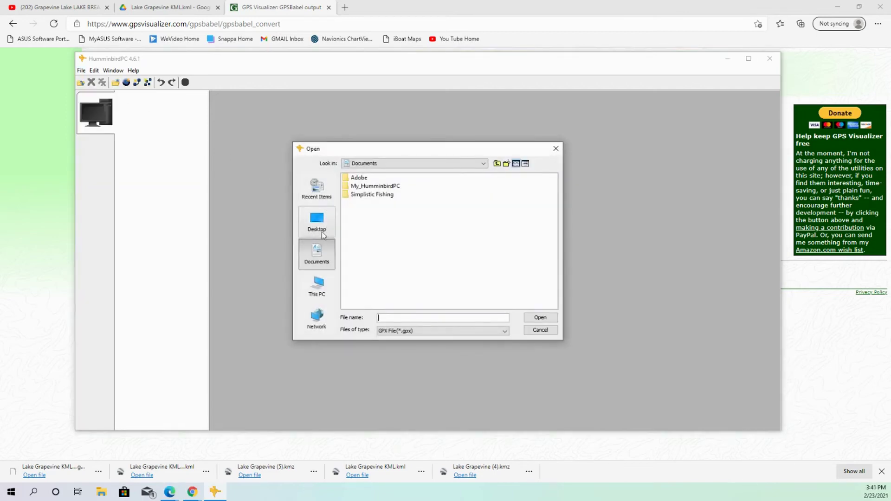
{"action": "left_click", "coordinate": [318, 285]}
{"action": "double_click", "coordinate": [364, 212]}
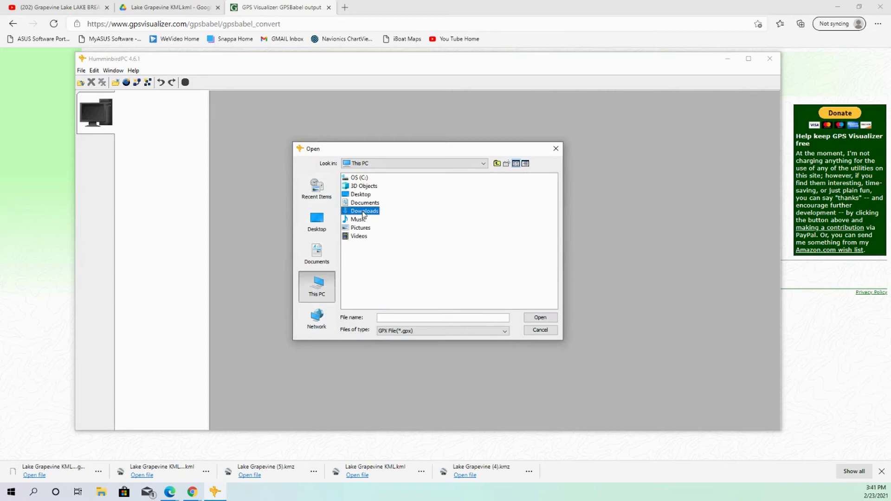
{"action": "left_click", "coordinate": [449, 332]}
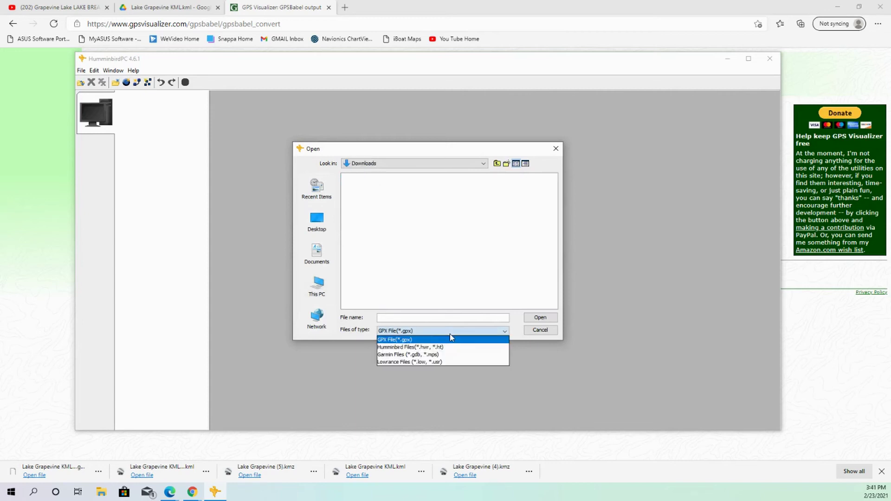
{"action": "left_click", "coordinate": [426, 357]}
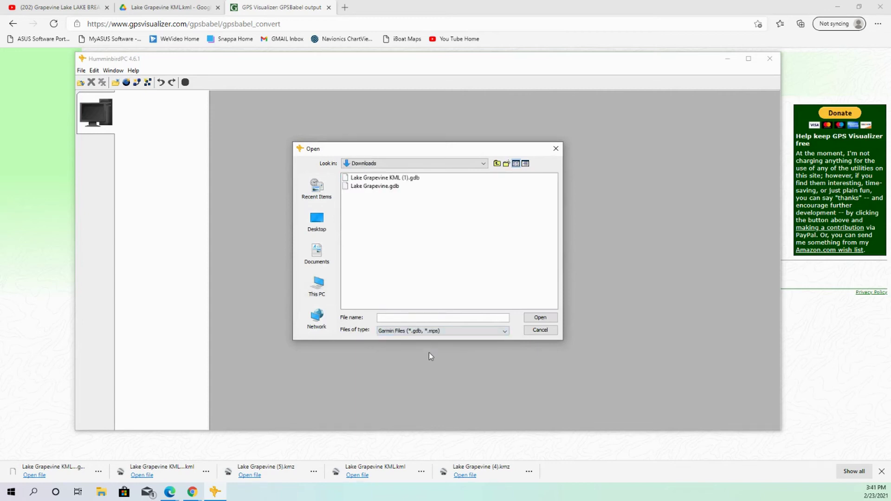
{"action": "left_click", "coordinate": [374, 186]}
{"action": "left_click", "coordinate": [540, 317]}
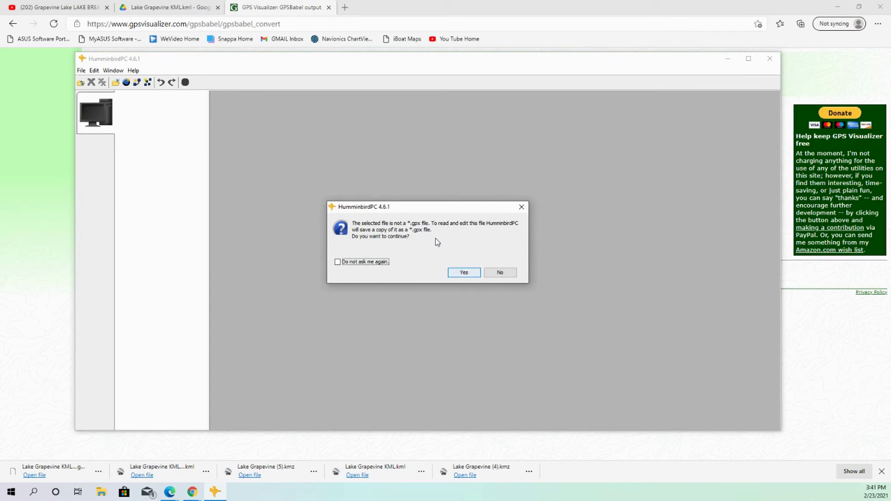
{"action": "left_click", "coordinate": [462, 276]}
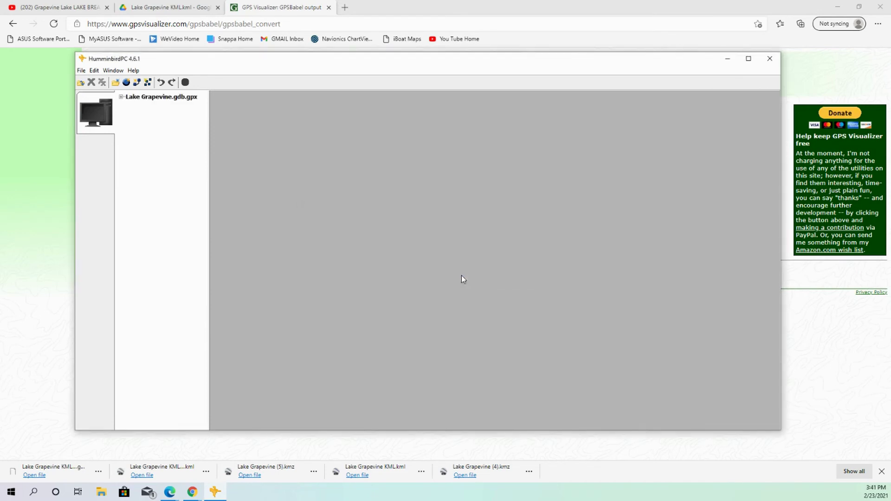
Show the waypoints table of Lake Grapevine.gdb.gpx, then open Edit > Preferences.
{"action": "left_click", "coordinate": [120, 96]}
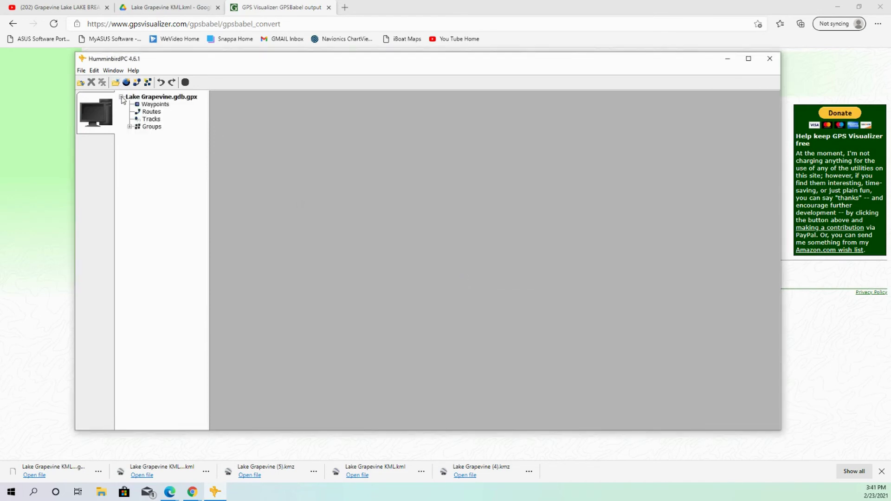
{"action": "left_click", "coordinate": [149, 105]}
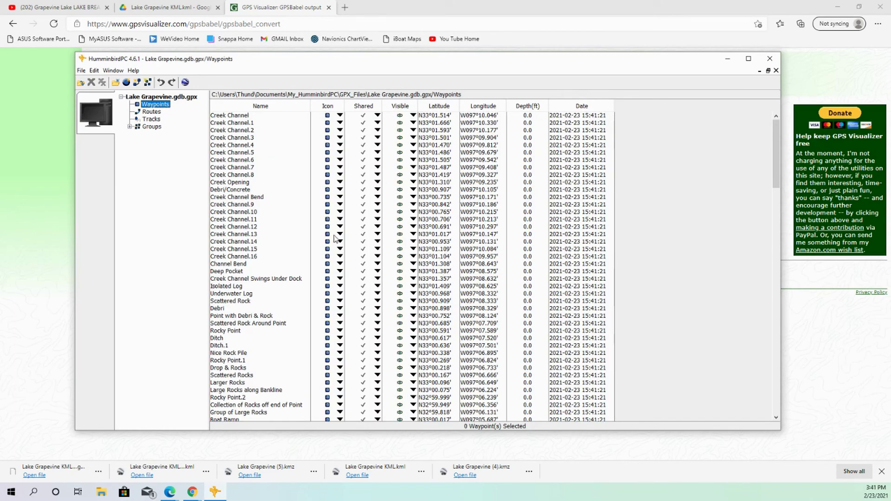
{"action": "left_click", "coordinate": [95, 70]}
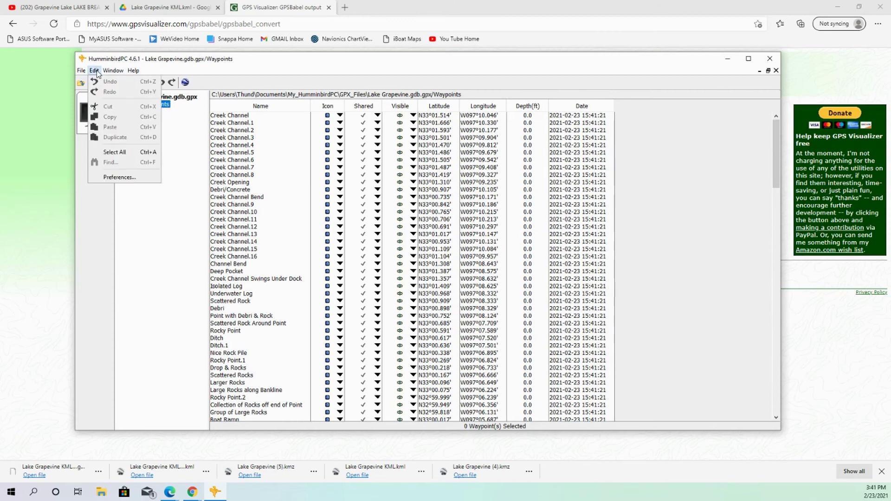
{"action": "left_click", "coordinate": [119, 177]}
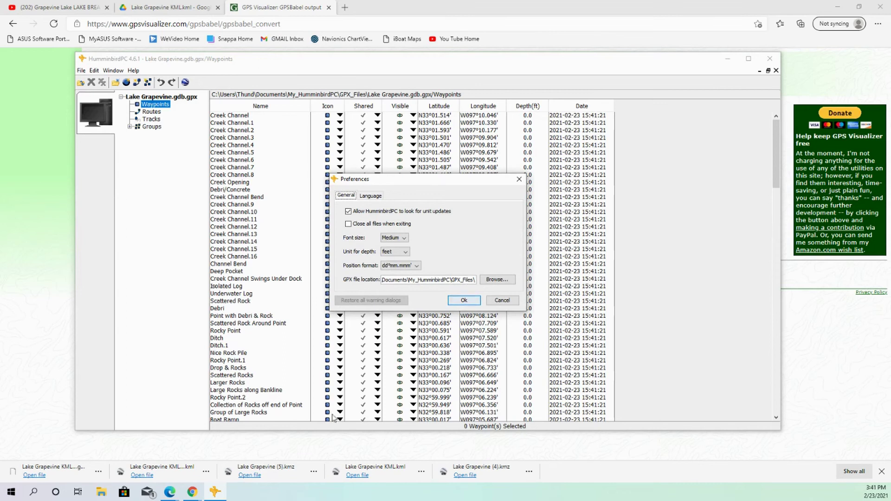
{"action": "left_click", "coordinate": [105, 493]}
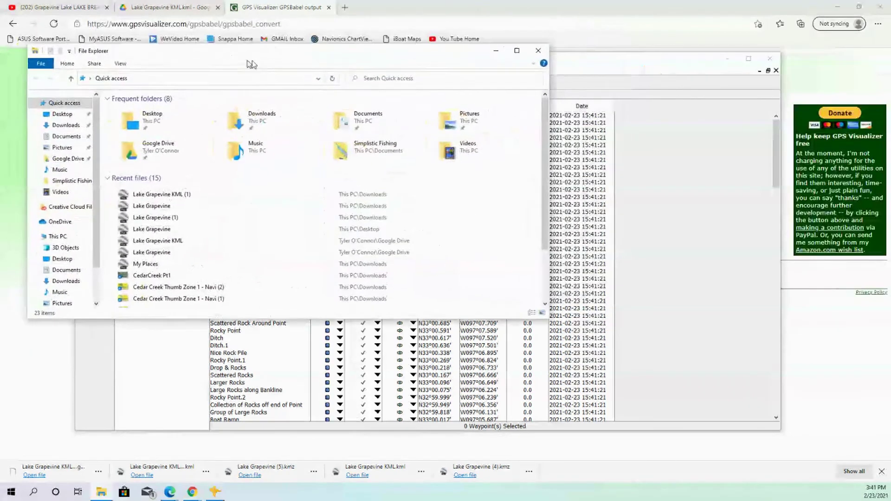
{"action": "left_click", "coordinate": [261, 171]}
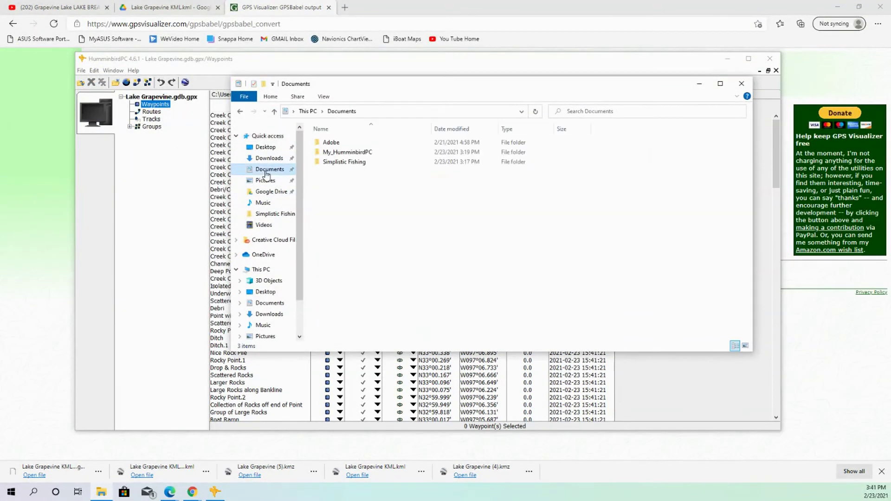
{"action": "double_click", "coordinate": [347, 153]}
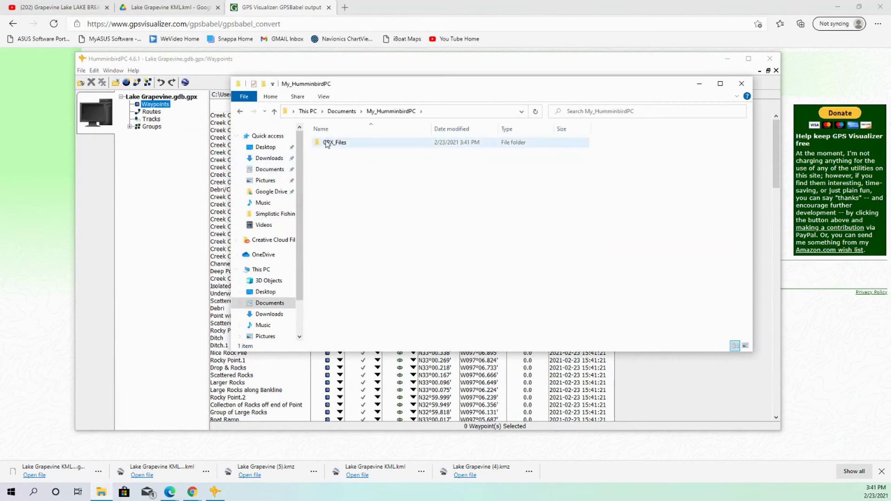
{"action": "double_click", "coordinate": [329, 143]}
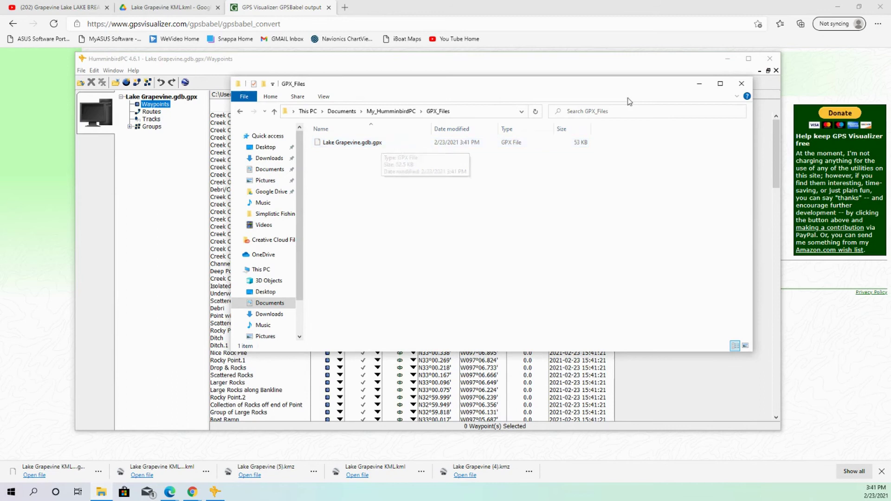
{"action": "left_click", "coordinate": [741, 84]}
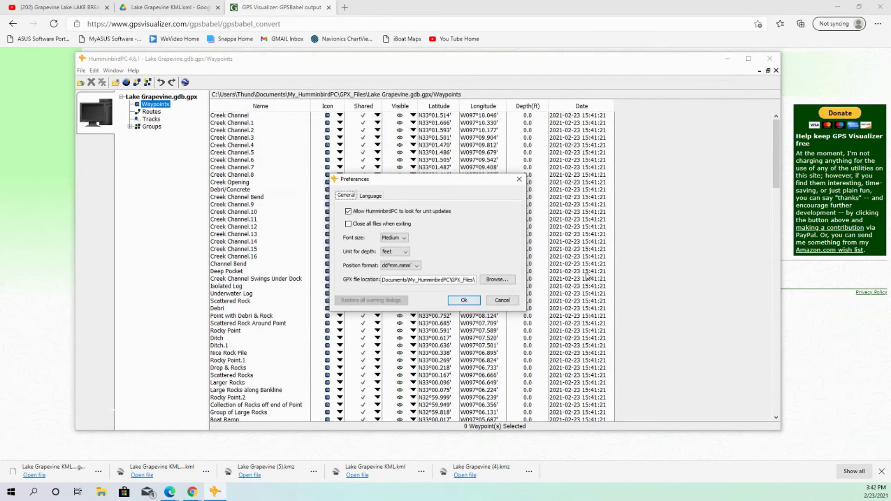